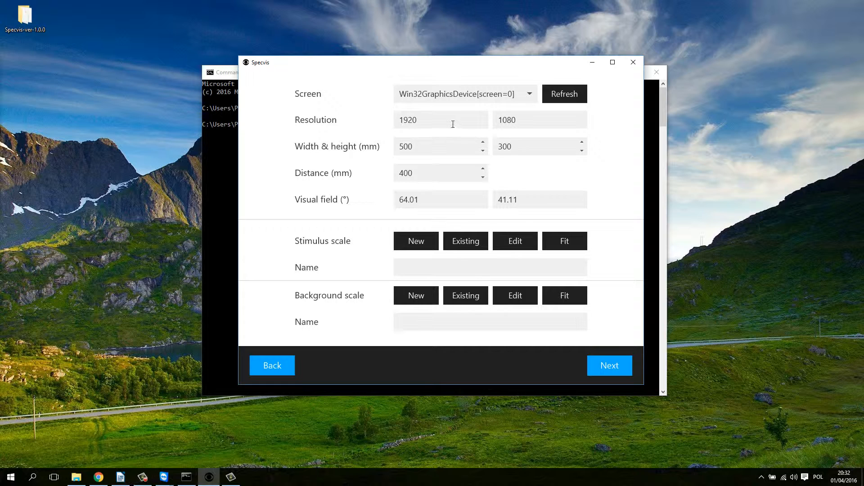
Step: Choose Win32GraphicsDevice[screen=0] as the screen and review its width, height, distance and visual field values
click(458, 96)
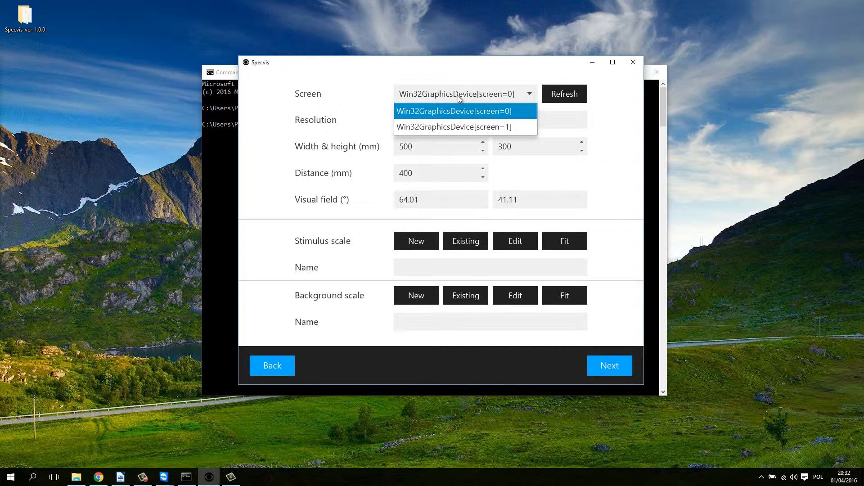
click(454, 111)
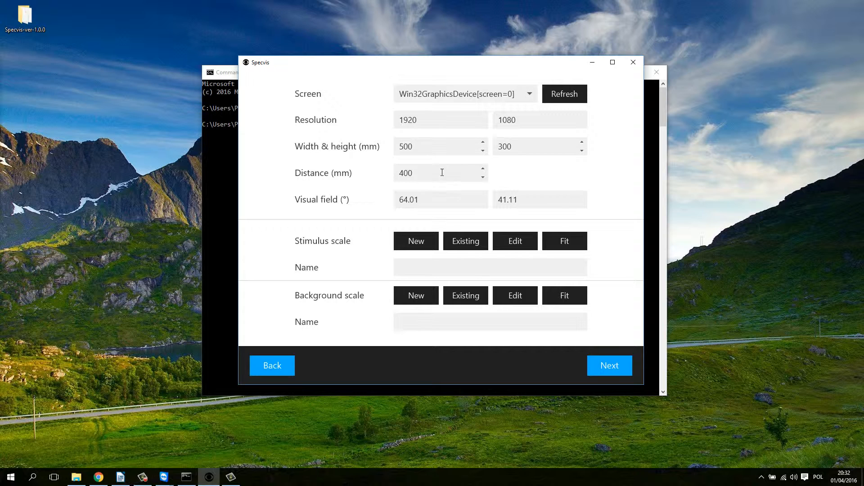
drag(440, 175, 388, 176)
drag(435, 150, 392, 148)
drag(514, 147, 387, 178)
drag(439, 200, 360, 202)
drag(524, 199, 465, 196)
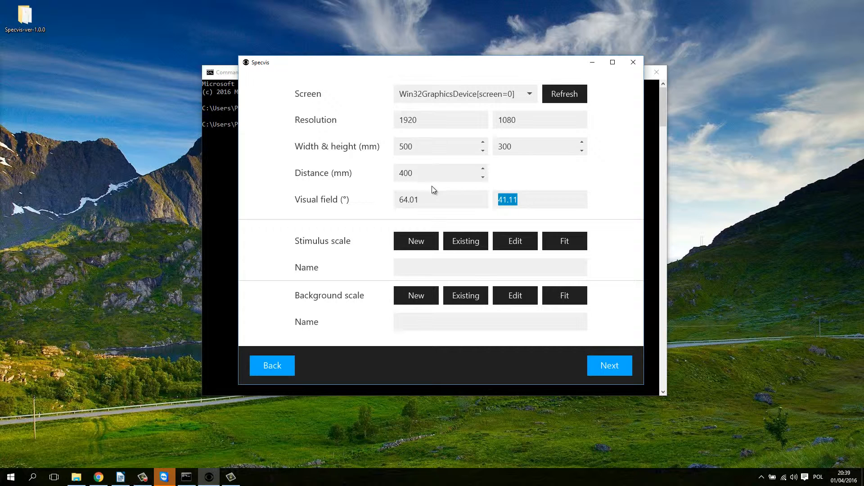
Step: Create a new stimulus scale named ScaleOneTest with hue 150 and saturation 75%
click(428, 237)
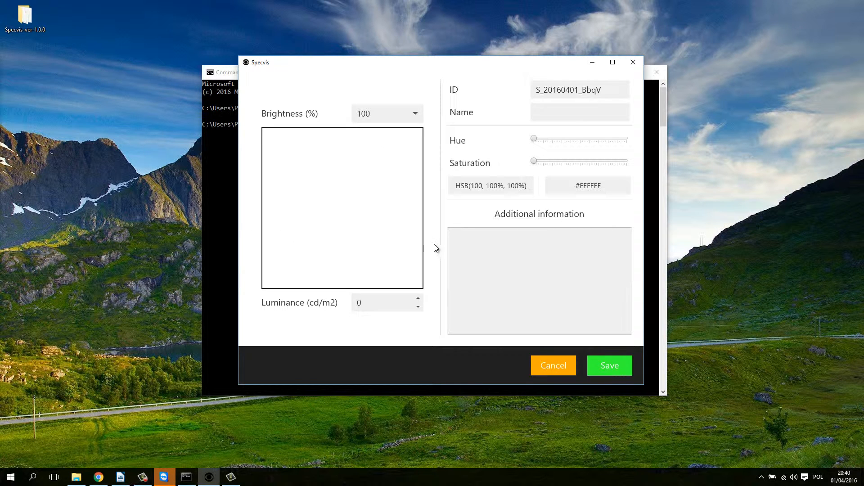
click(554, 114)
text(ScaleOneTest)
drag(534, 138, 568, 134)
drag(535, 161, 603, 146)
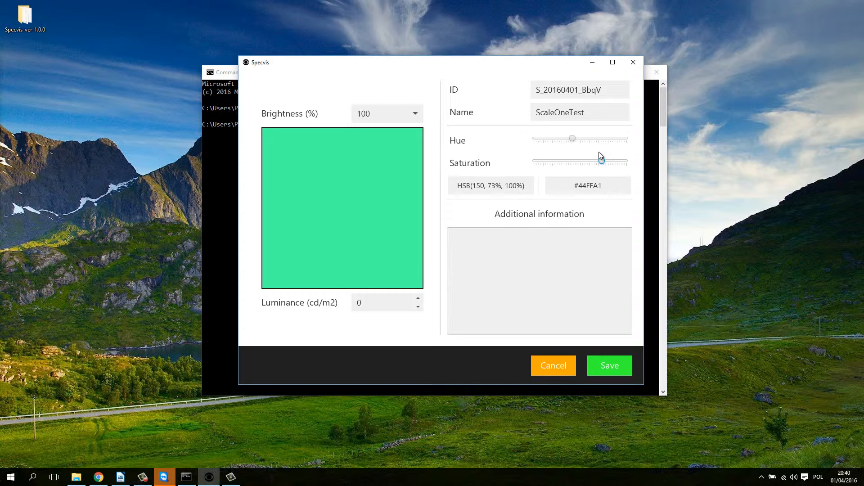
drag(599, 154, 599, 153)
click(567, 241)
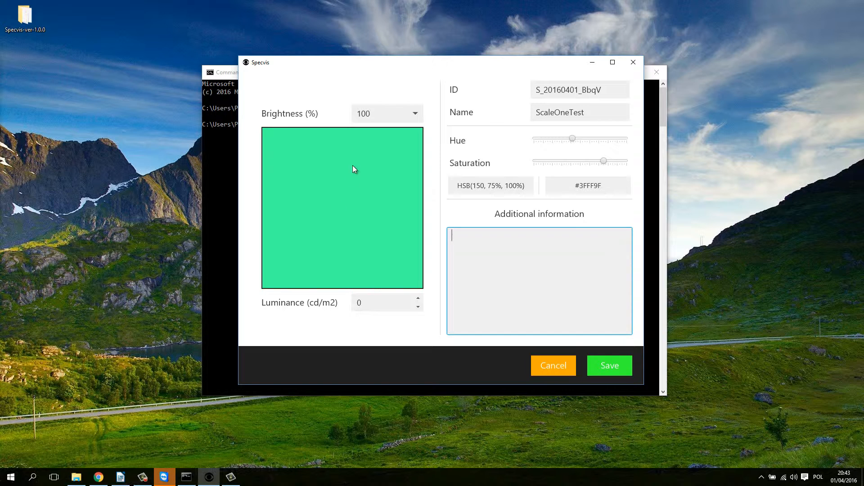
Step: Set the luminance to 100 cd/m2 for the 100% brightness level
click(369, 113)
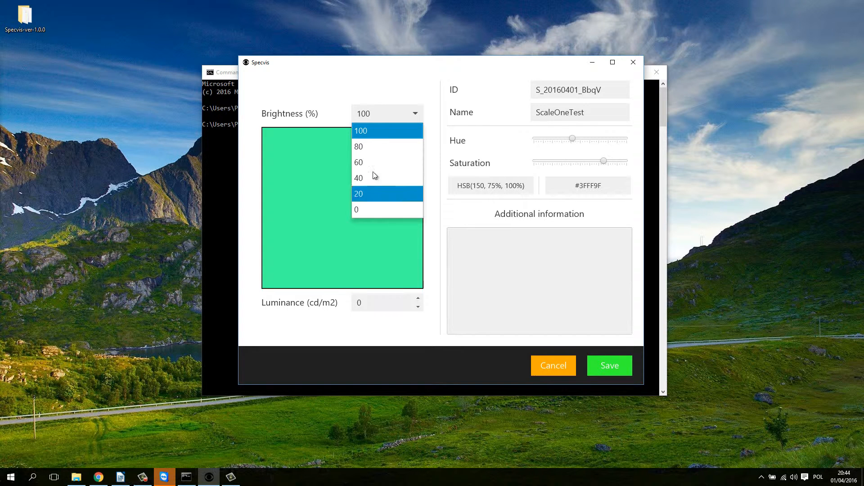
click(374, 131)
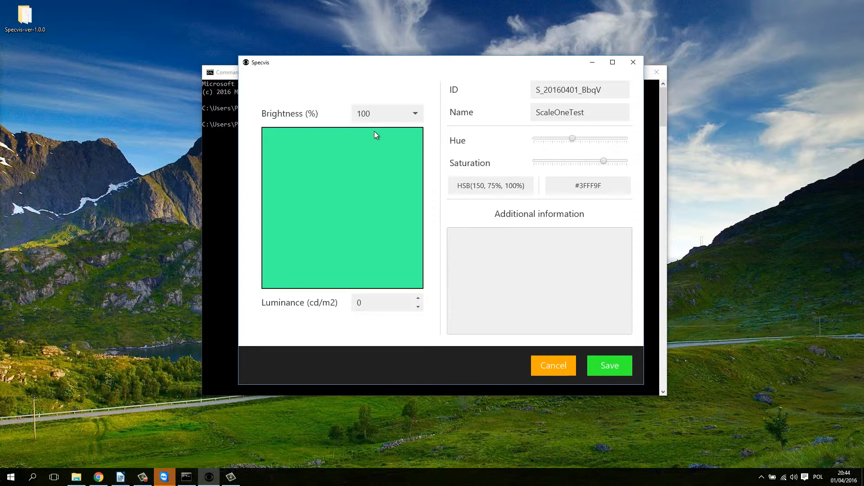
click(383, 115)
click(383, 116)
double_click(351, 303)
text(100)
Step: Set the luminance to 80 cd/m2 for 80% brightness and 60 cd/m2 for 60% brightness
click(372, 118)
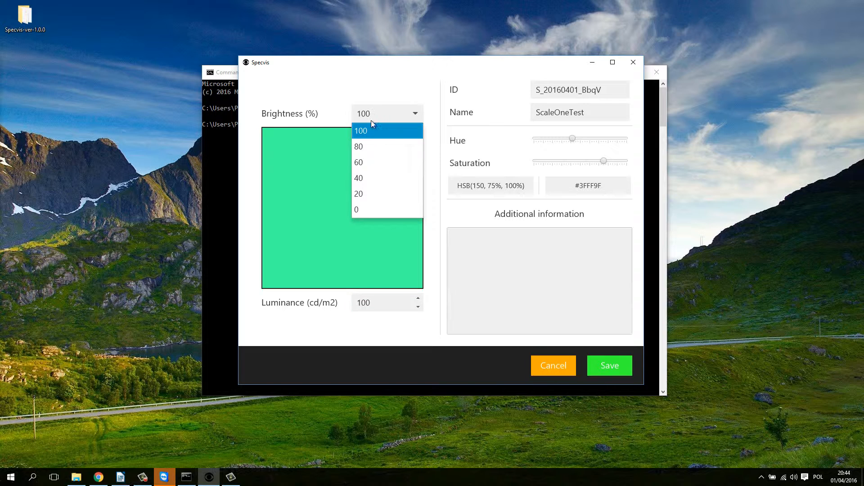
click(372, 147)
click(374, 298)
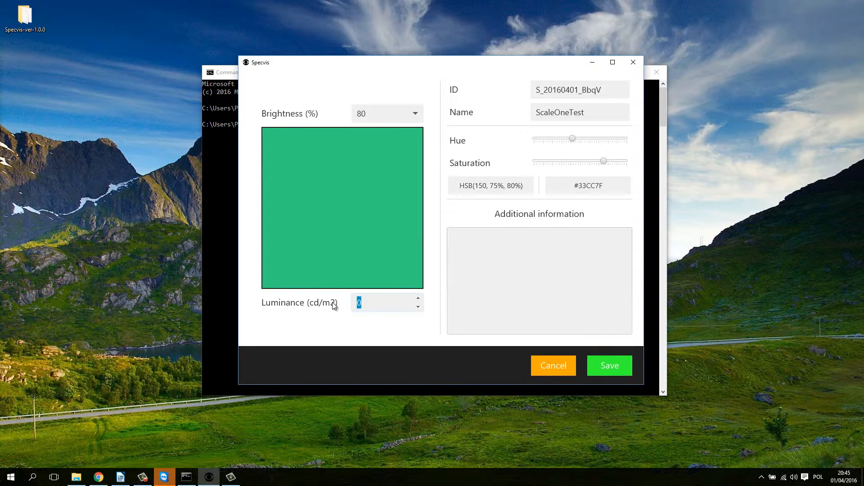
text(80)
click(389, 118)
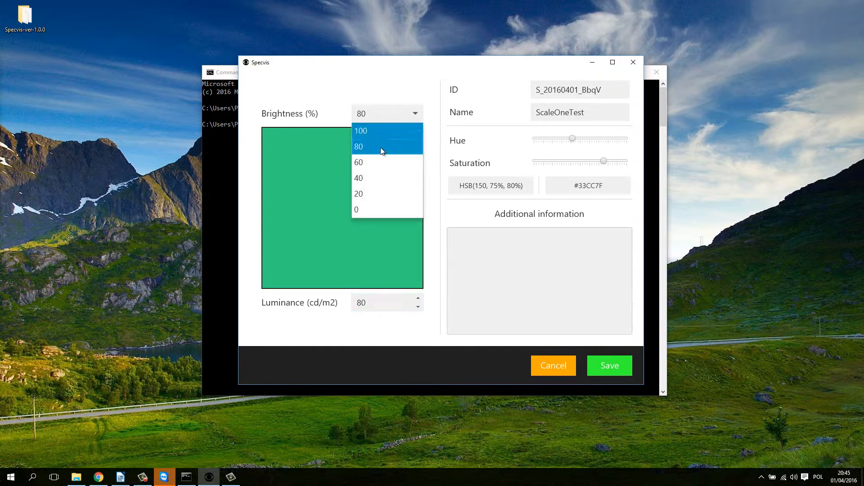
click(377, 165)
click(372, 300)
text(60)
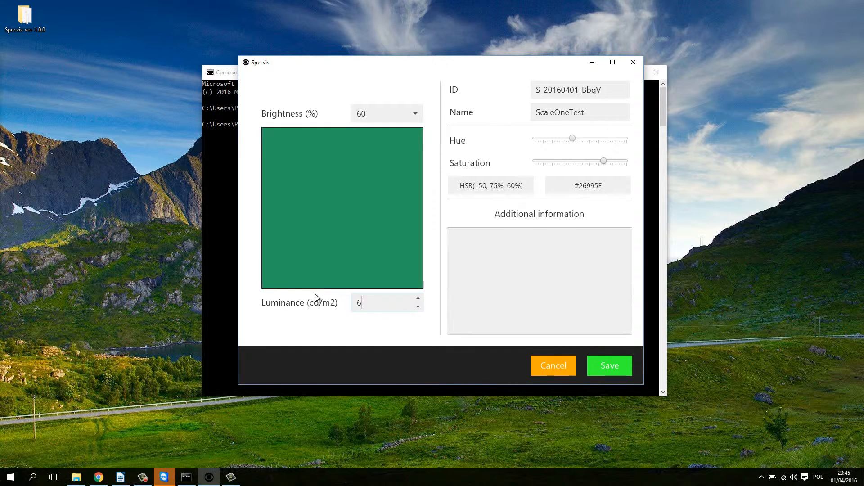
Step: Set the luminance to 20 cd/m2 for 20% brightness and 0.05 cd/m2 for 0% brightness
click(376, 117)
click(358, 193)
click(370, 302)
text(20)
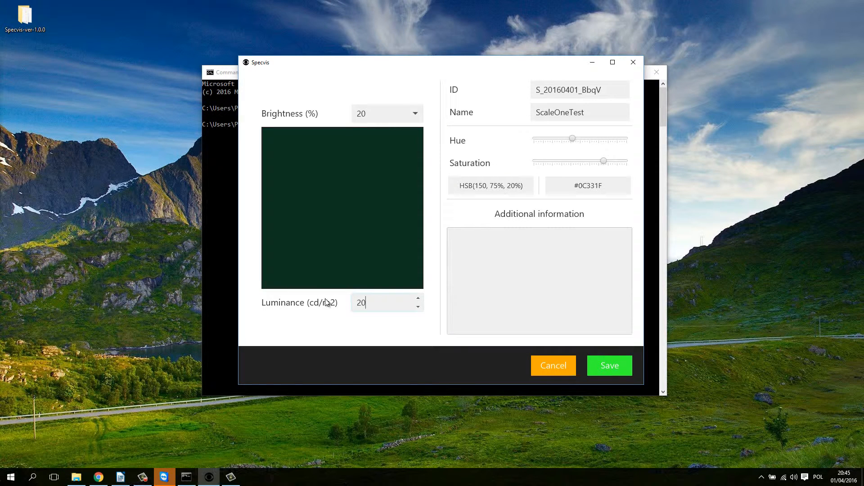
click(400, 116)
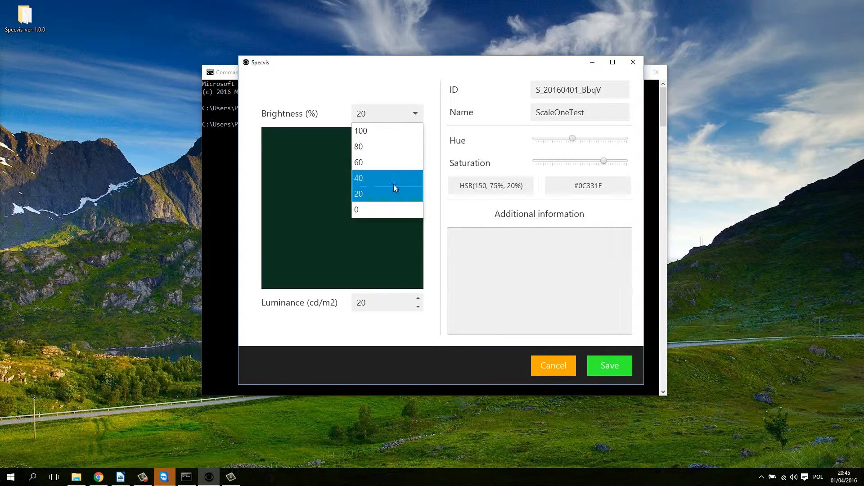
click(387, 208)
drag(364, 298, 332, 304)
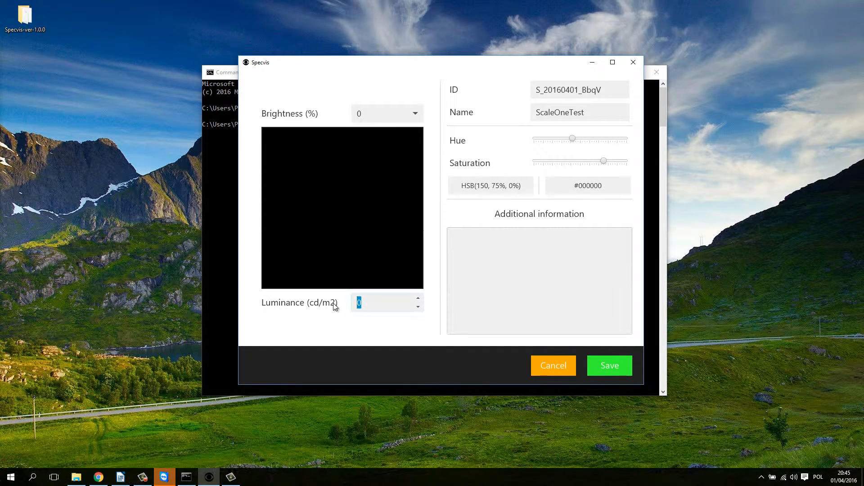
text(0.05)
Step: Check the luminance entered for each brightness level from 100% down to 0%
click(376, 115)
click(373, 129)
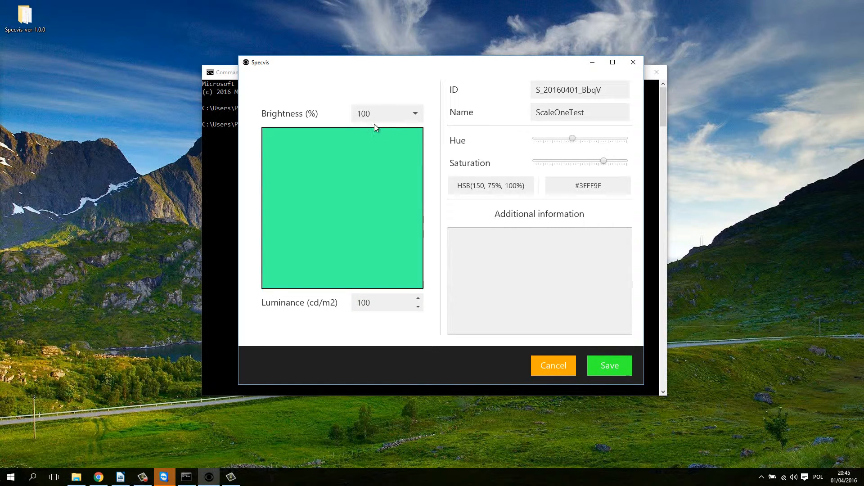
click(374, 123)
click(374, 147)
click(375, 119)
click(377, 158)
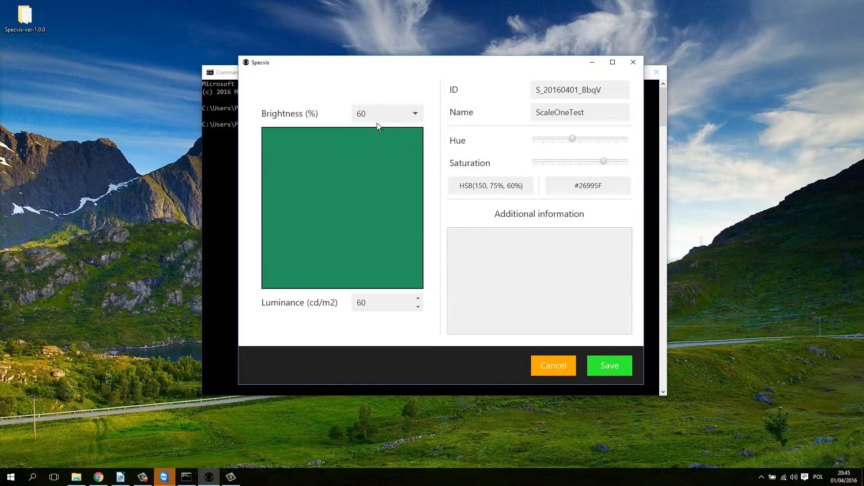
click(377, 120)
click(376, 177)
click(379, 119)
click(368, 194)
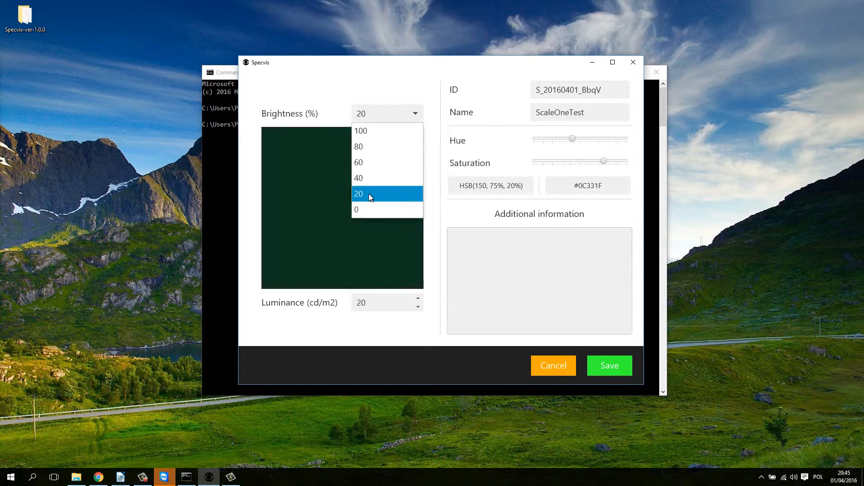
click(376, 115)
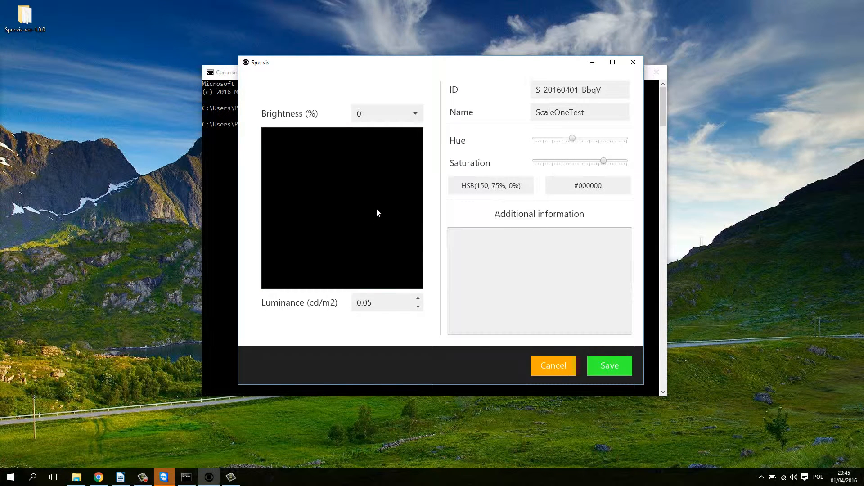
Step: Save the ScaleOneTest scale and examine its luminance fit and P-value
click(600, 365)
click(489, 196)
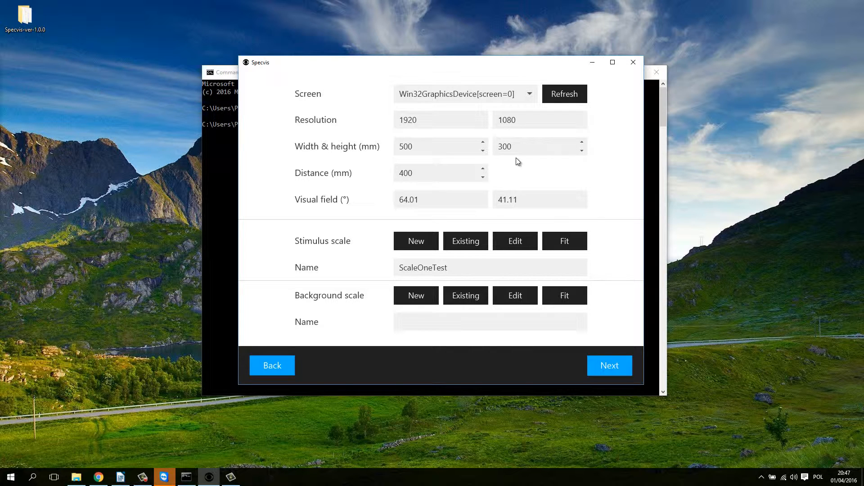
click(565, 242)
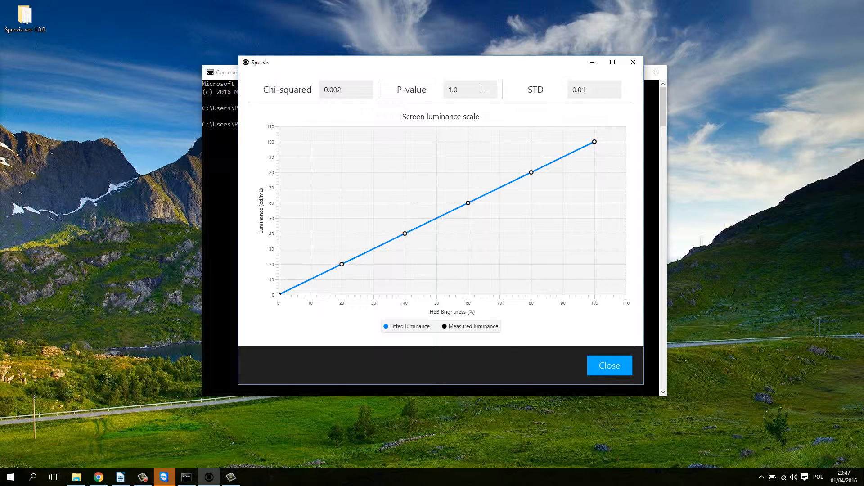
drag(481, 89, 449, 89)
click(602, 365)
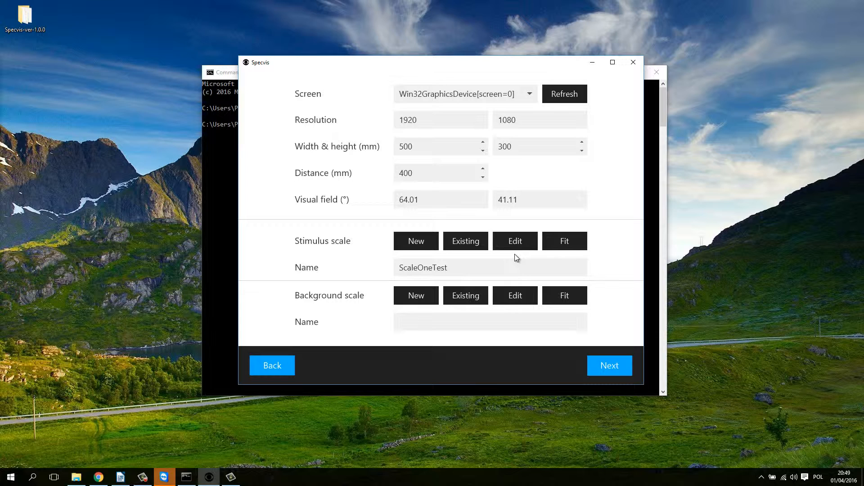
Step: Choose the existing BlueCones420Nm scale as the background scale and view its settings without saving changes
click(467, 298)
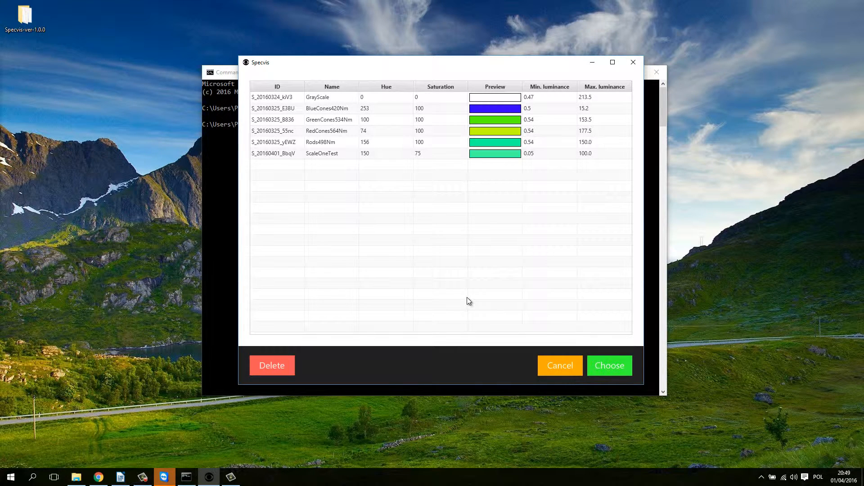
click(448, 113)
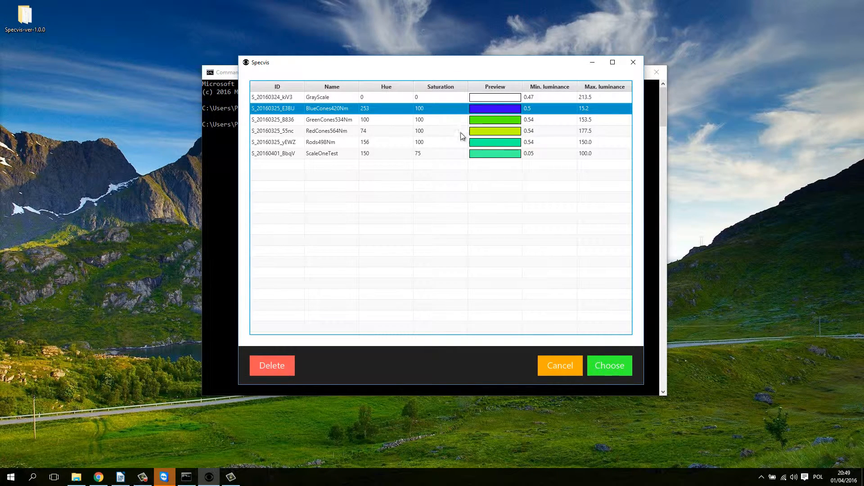
click(606, 363)
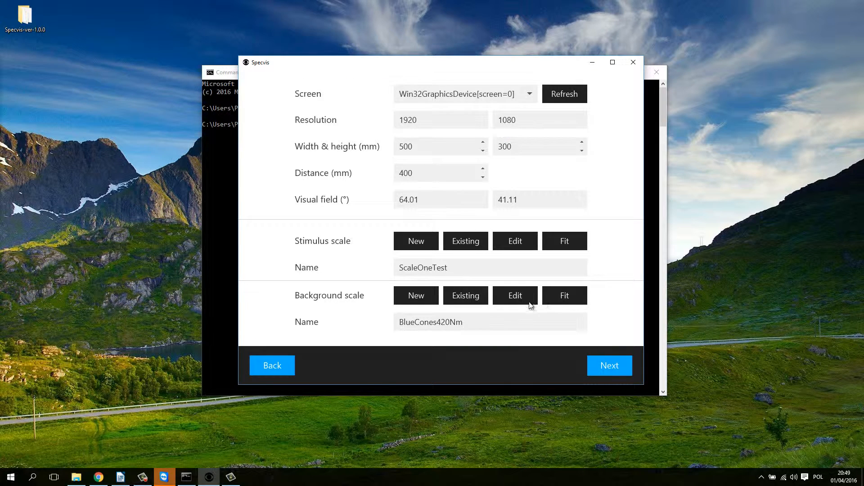
click(515, 300)
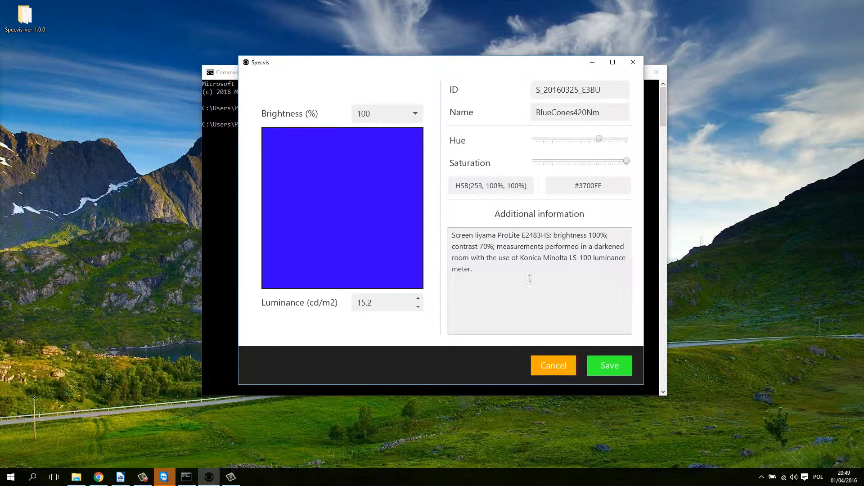
click(547, 366)
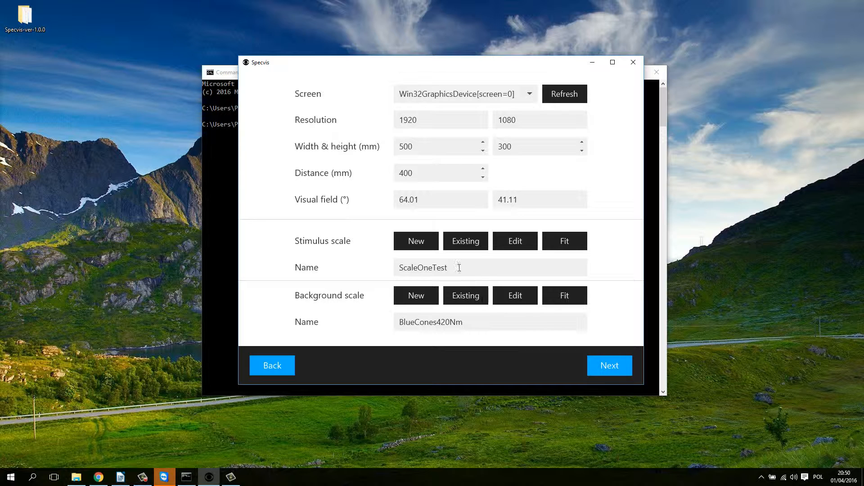
Step: Compare the stimulus and background scale names, and set the stimulus scale to the existing BlueCones420Nm scale
drag(458, 266, 360, 275)
drag(468, 322, 363, 322)
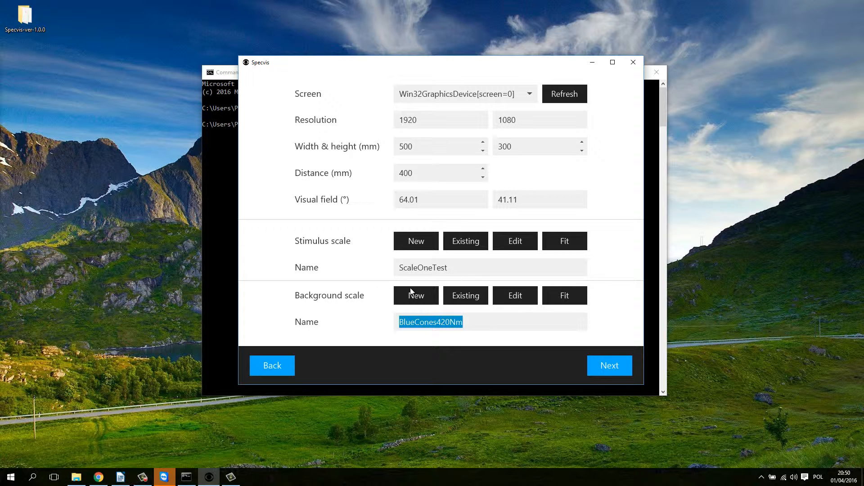
click(478, 242)
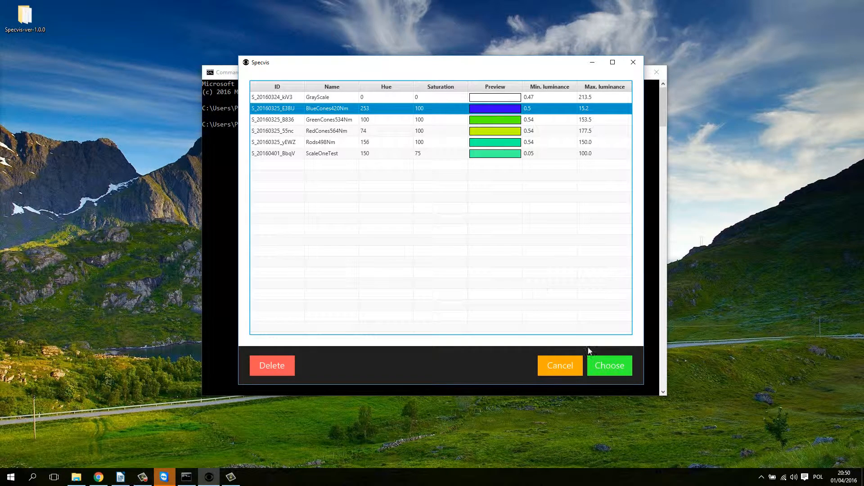
click(601, 366)
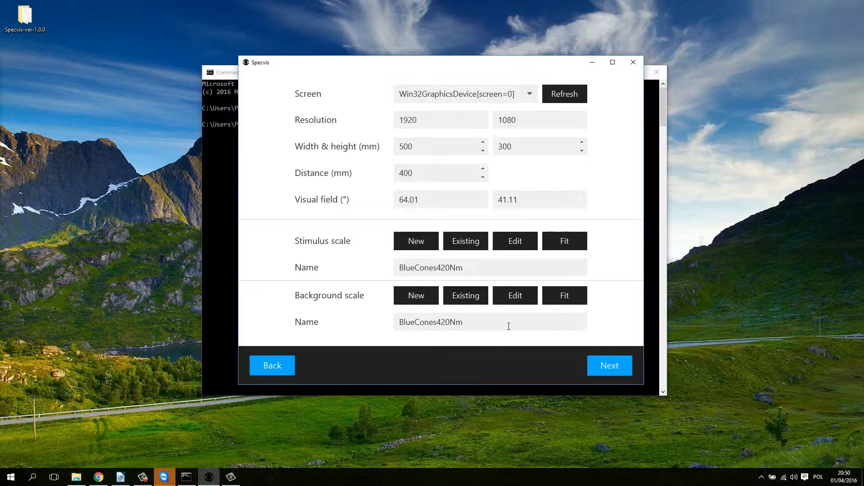